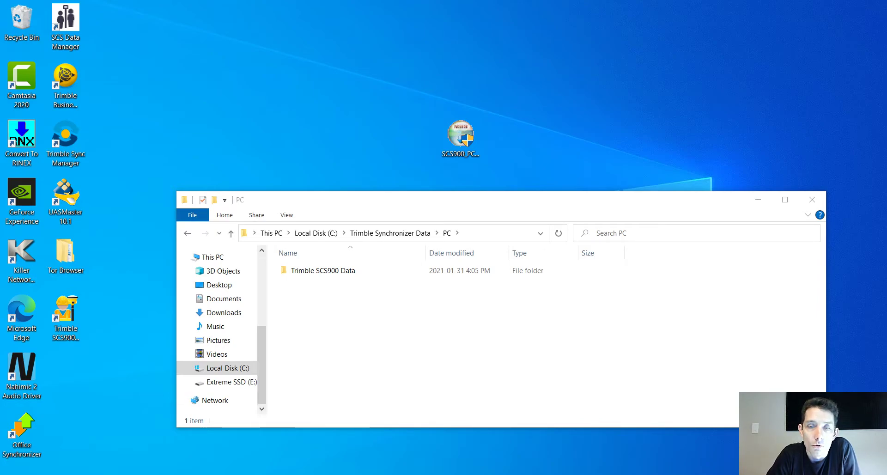
Go back to the PC folder inside Trimble Synchronizer Data.
{"action": "left_click", "coordinate": [392, 241]}
{"action": "left_click", "coordinate": [392, 239]}
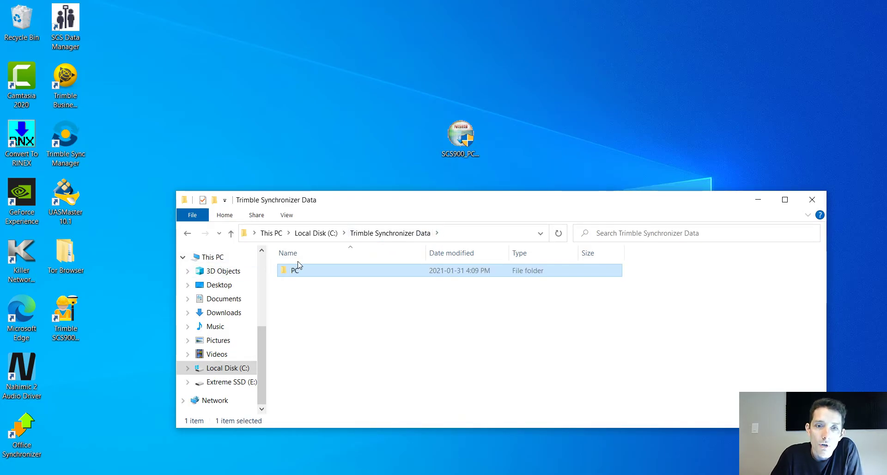
{"action": "double_click", "coordinate": [305, 271]}
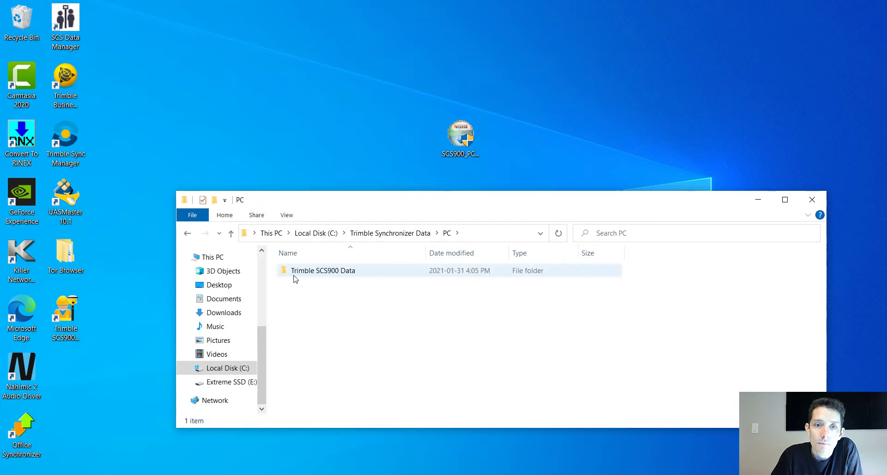
Create a new folder named 'Trimble GeoData' in the PC folder and open it.
{"action": "right_click", "coordinate": [344, 309]}
{"action": "mouse_move", "coordinate": [403, 286]}
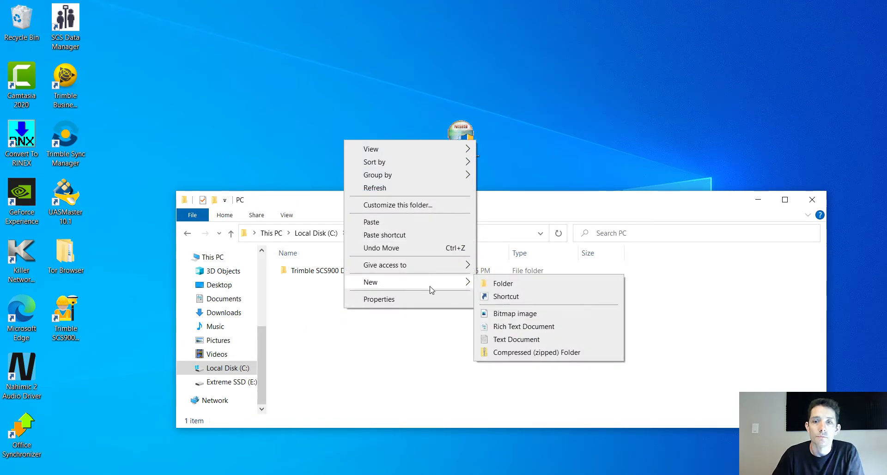
{"action": "left_click", "coordinate": [502, 284]}
{"action": "type", "text": "T"}
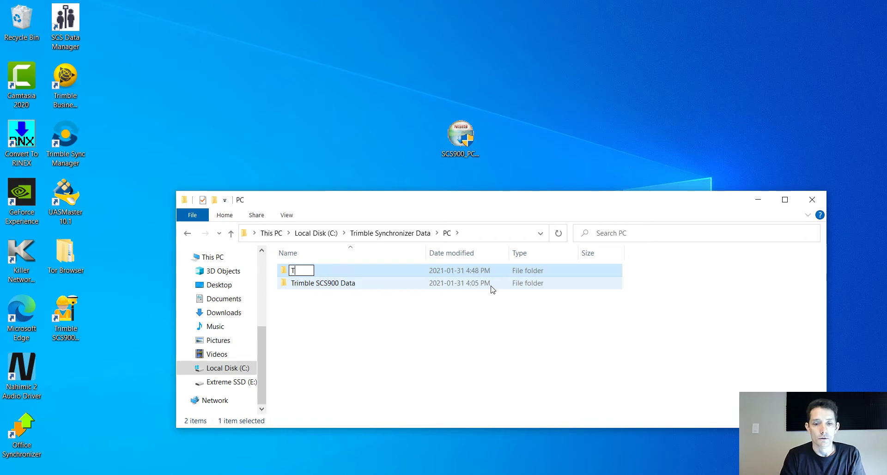
{"action": "type", "text": "rimble G"}
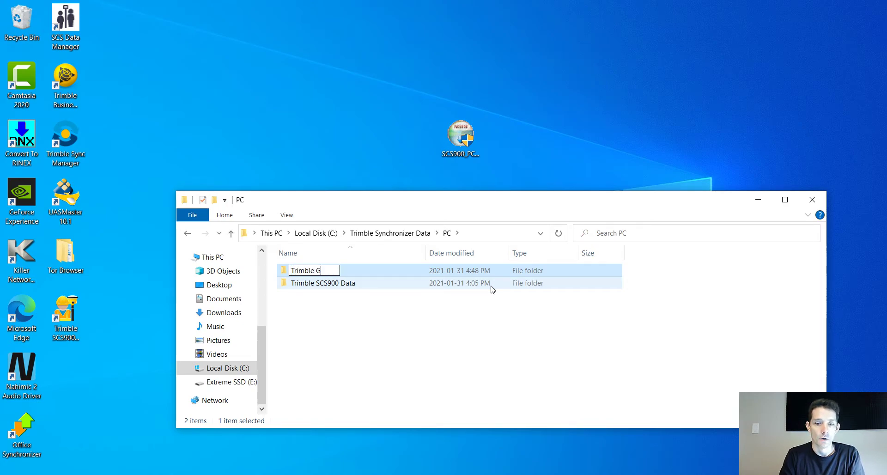
{"action": "type", "text": "eoData"}
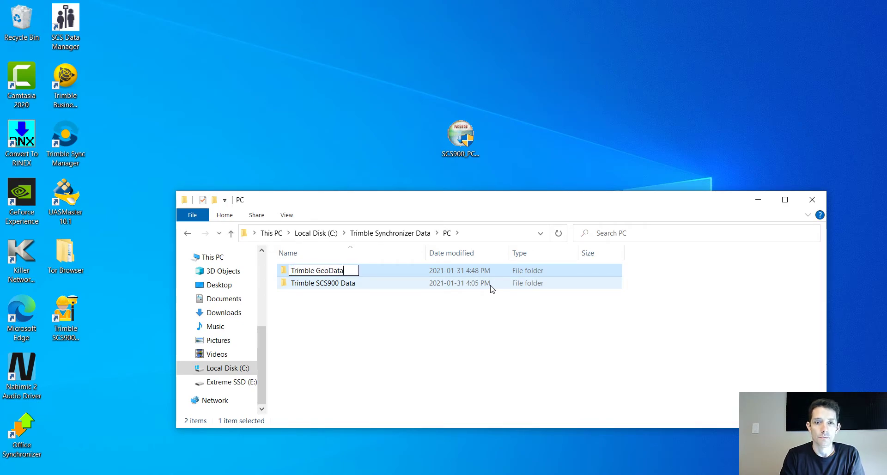
{"action": "key", "text": "Return"}
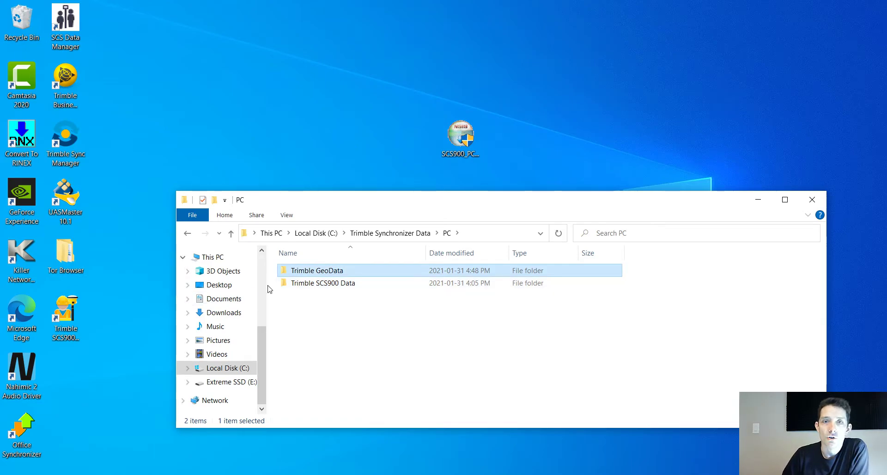
{"action": "double_click", "coordinate": [325, 271]}
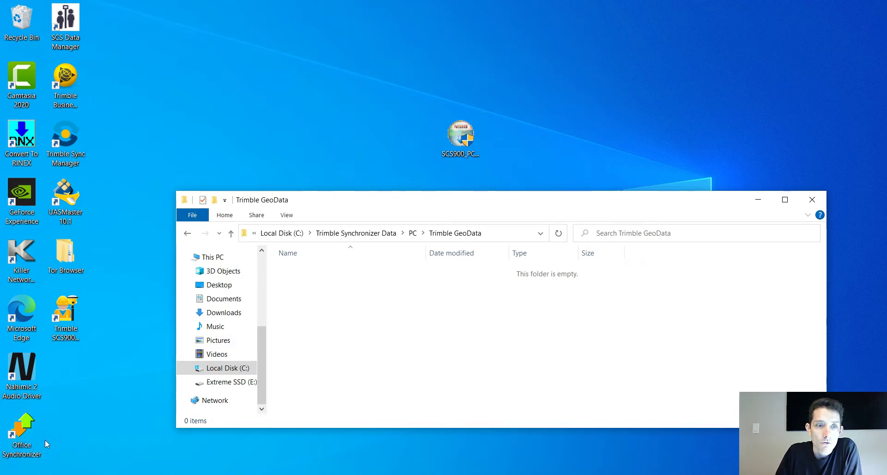
Expand the Trimble and Trimble Office groups in the Start menu app list.
{"action": "key", "text": "super"}
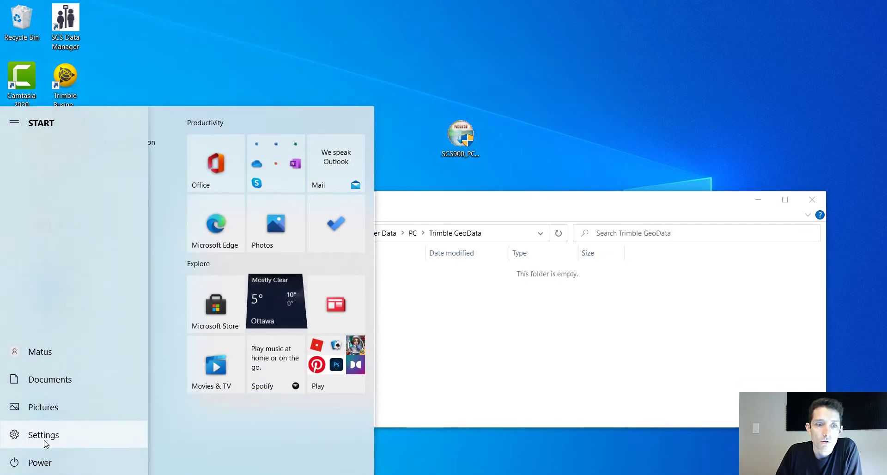
{"action": "scroll", "coordinate": [61, 414], "scroll_direction": "down", "scroll_amount": 10}
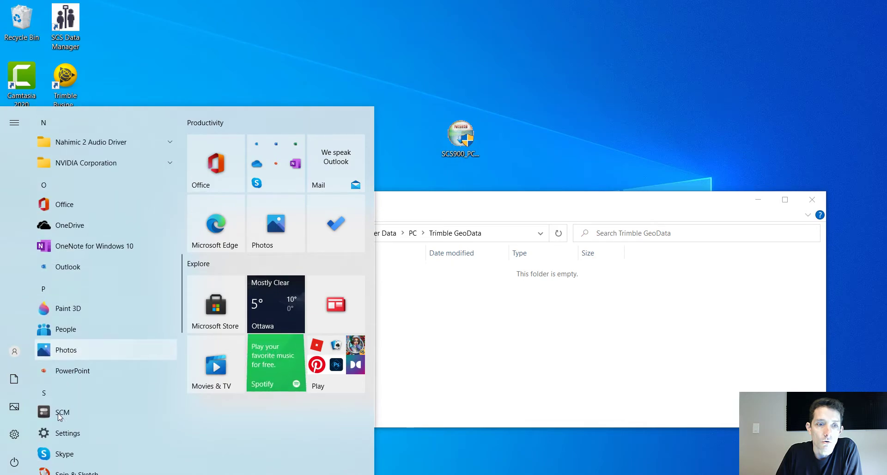
{"action": "scroll", "coordinate": [59, 415], "scroll_direction": "down", "scroll_amount": 5}
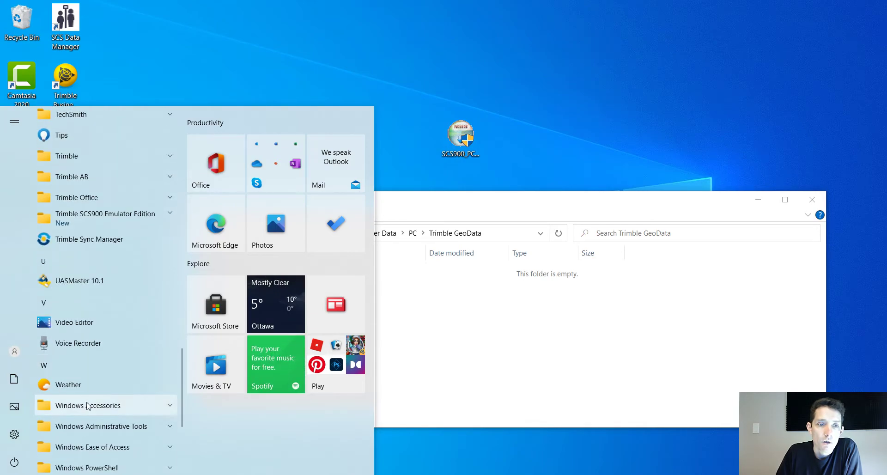
{"action": "left_click", "coordinate": [92, 156]}
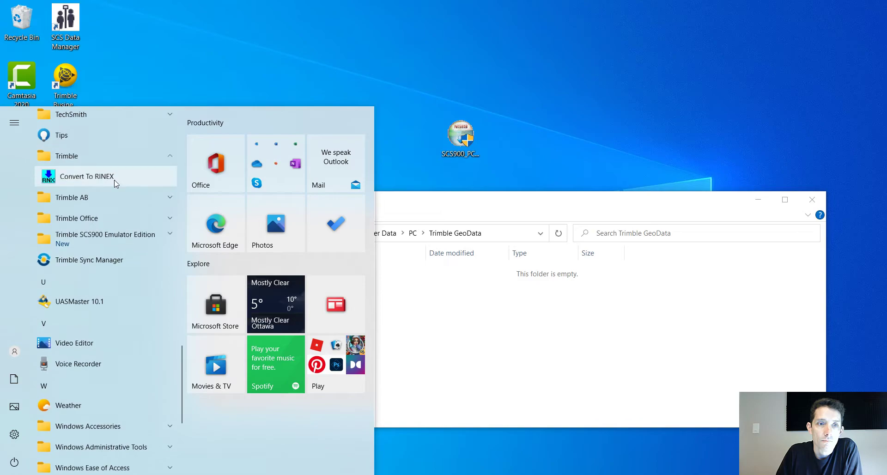
{"action": "left_click", "coordinate": [91, 221]}
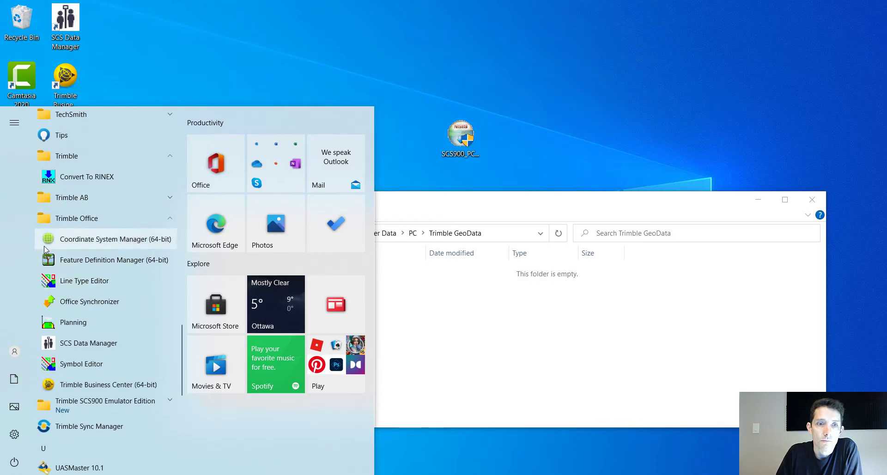
Launch Coordinate System Manager and copy the C:\ProgramData\Trimble\GeoData\ path from its Options.
{"action": "left_click", "coordinate": [68, 240]}
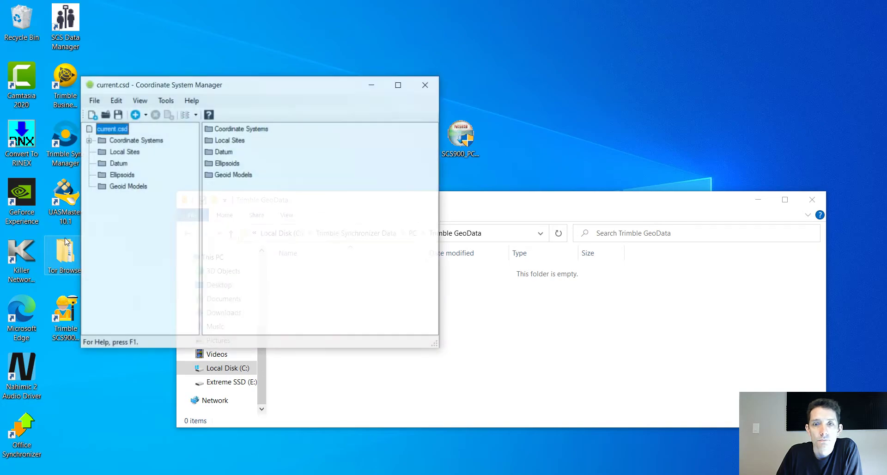
{"action": "left_click", "coordinate": [176, 102]}
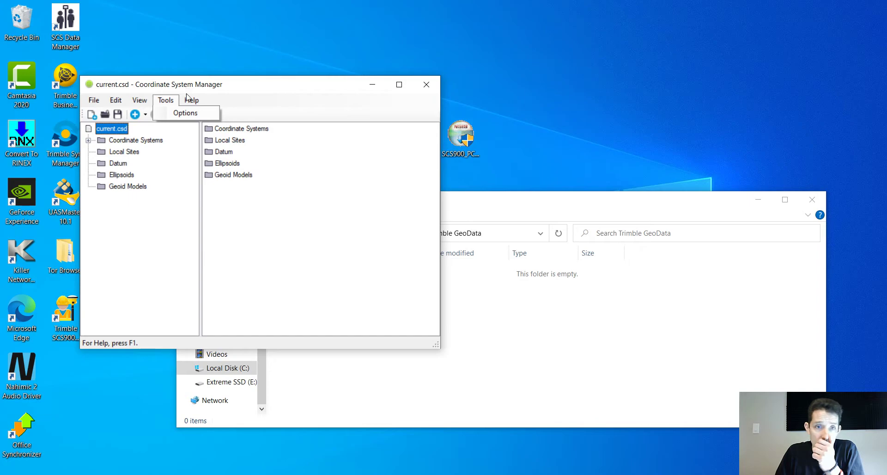
{"action": "left_click", "coordinate": [184, 115]}
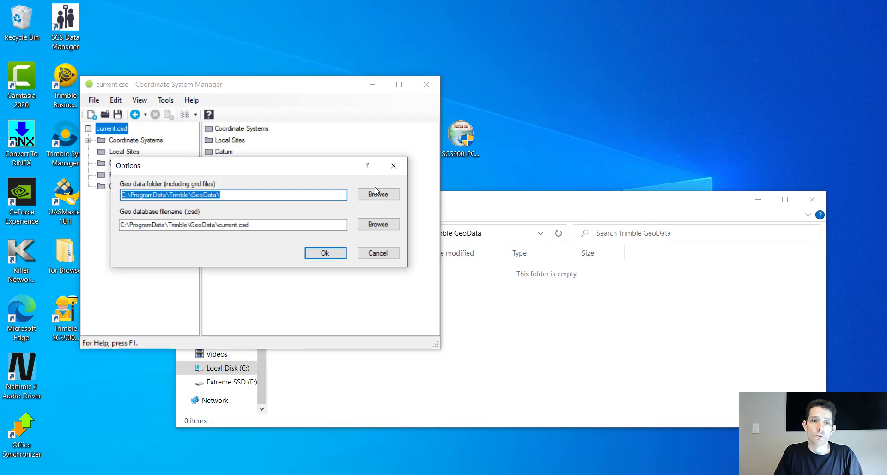
{"action": "left_click", "coordinate": [378, 253]}
{"action": "right_click", "coordinate": [326, 474]}
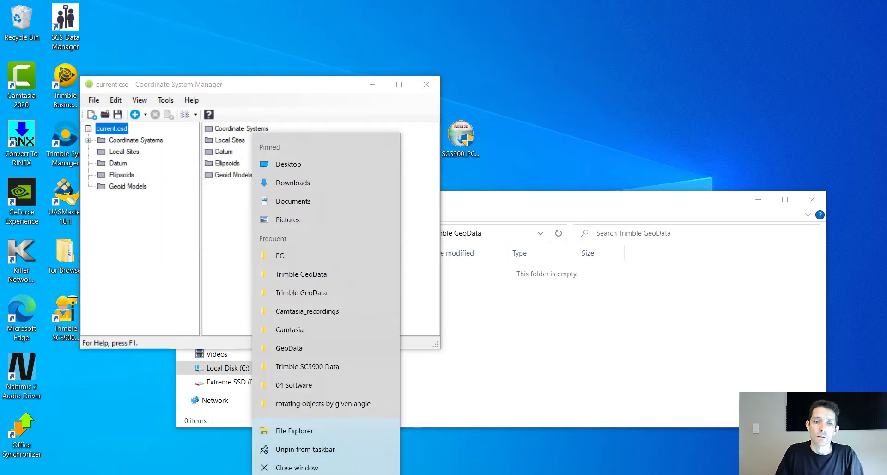
Open a new Explorer window at C:\ProgramData\Trimble\GeoData and browse its .ggf files.
{"action": "left_click", "coordinate": [307, 427]}
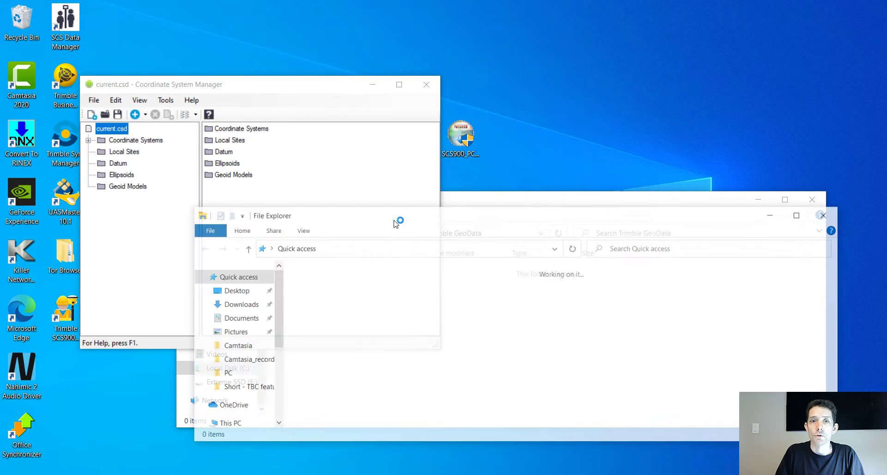
{"action": "left_click", "coordinate": [372, 247]}
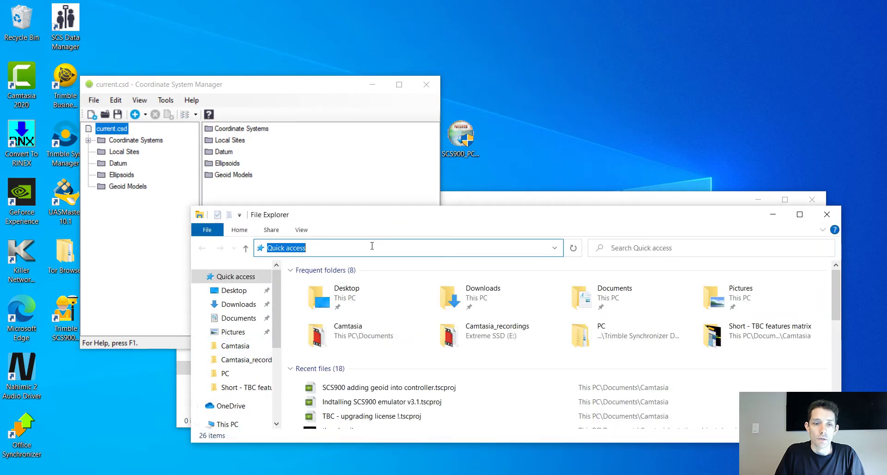
{"action": "type", "text": "C:\\ProgramData\\Trimble\\GeoData"}
{"action": "key", "text": "Return"}
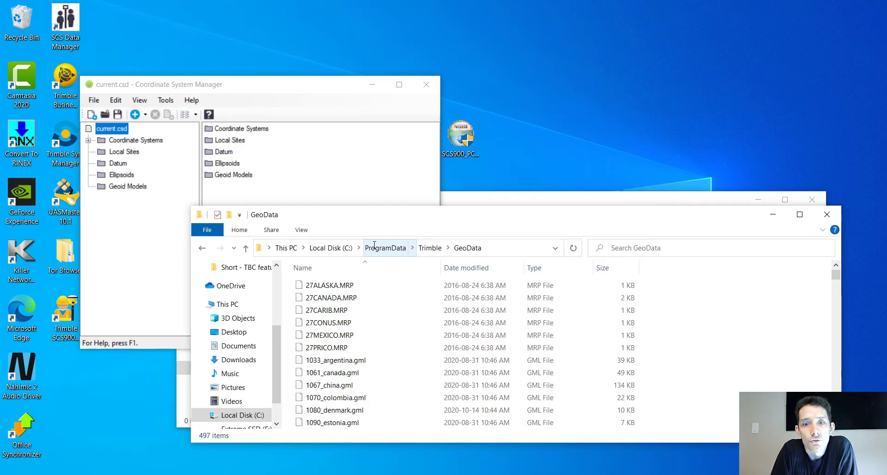
{"action": "scroll", "coordinate": [462, 351], "scroll_direction": "down", "scroll_amount": 20}
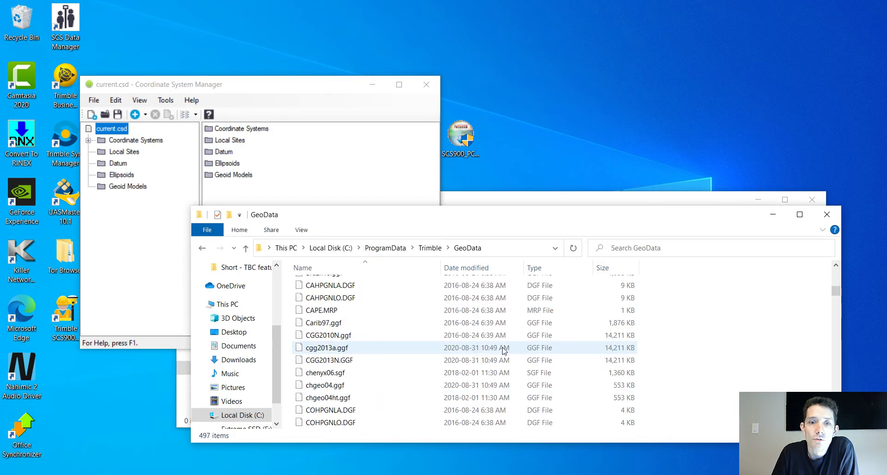
{"action": "scroll", "coordinate": [505, 349], "scroll_direction": "down", "scroll_amount": 10}
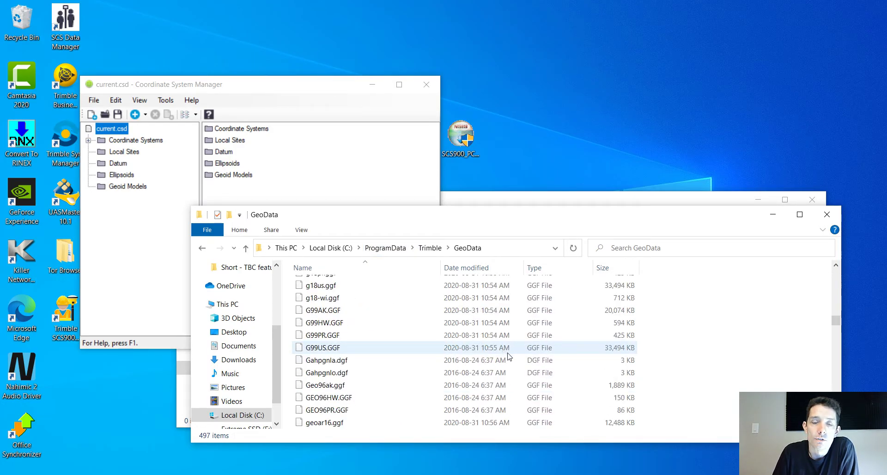
Show Properties for Canada Geoid Model HT2_0 under Geoid Models to read its file name.
{"action": "left_click", "coordinate": [127, 186]}
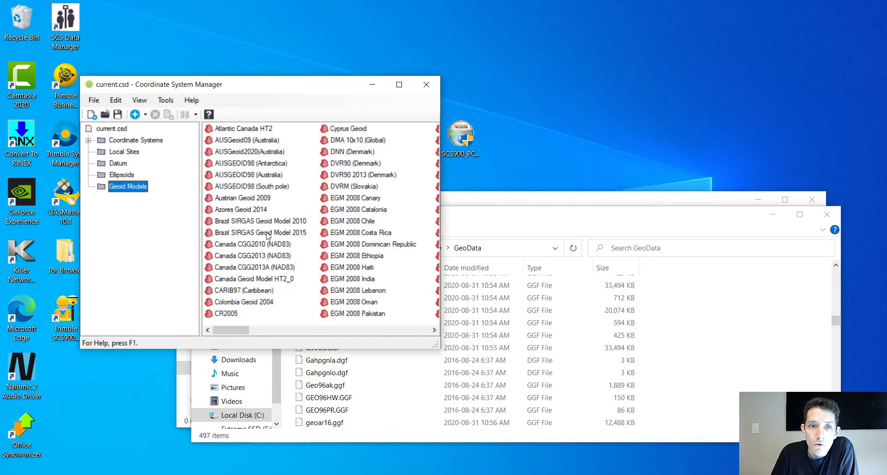
{"action": "left_click", "coordinate": [226, 280]}
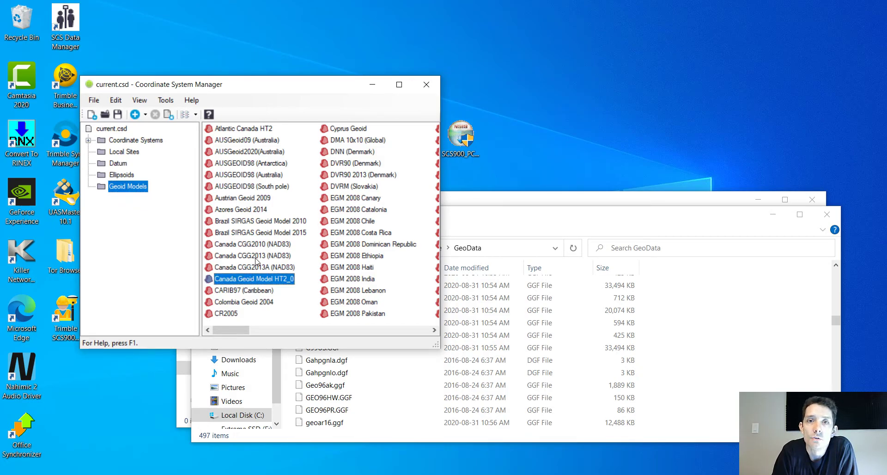
{"action": "right_click", "coordinate": [237, 281]}
{"action": "left_click", "coordinate": [252, 374]}
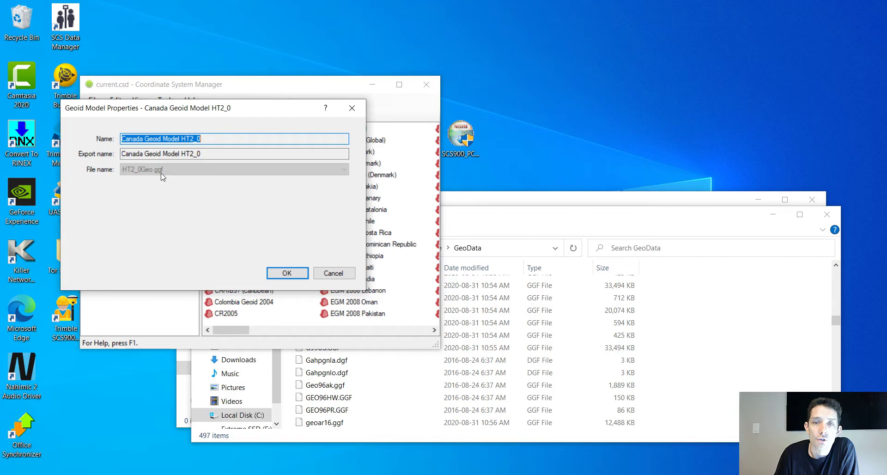
Select HT2_0Geo.ggf in the GeoData listing and close the geoid model properties.
{"action": "left_click", "coordinate": [509, 217]}
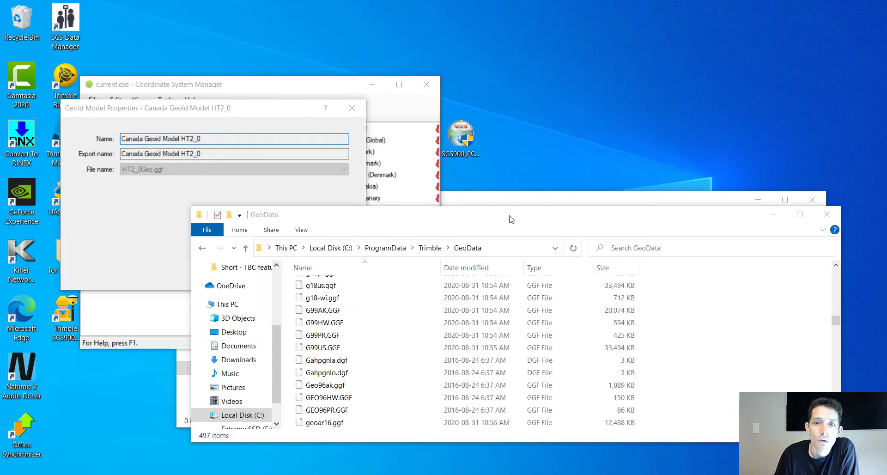
{"action": "left_click", "coordinate": [355, 323]}
{"action": "key", "text": "h"}
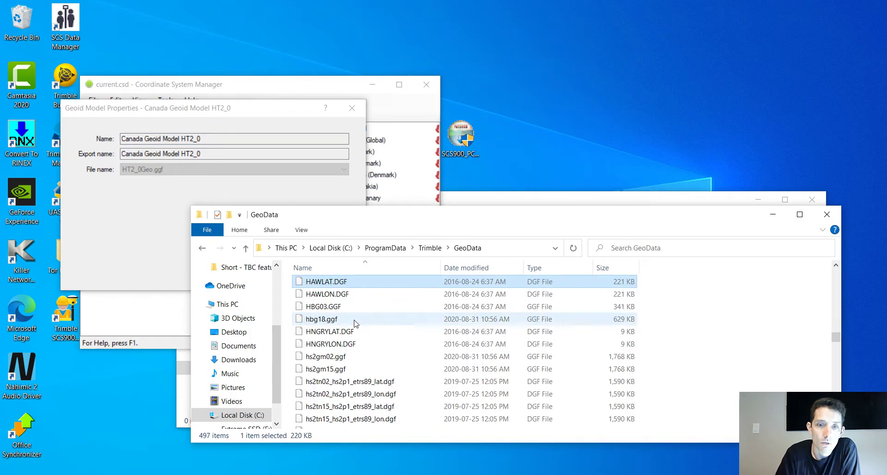
{"action": "scroll", "coordinate": [359, 375], "scroll_direction": "down", "scroll_amount": 2}
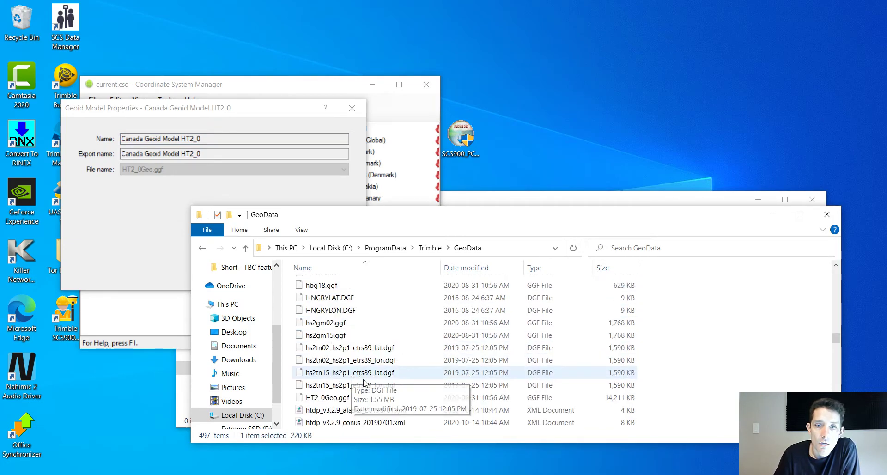
{"action": "left_click", "coordinate": [327, 360]}
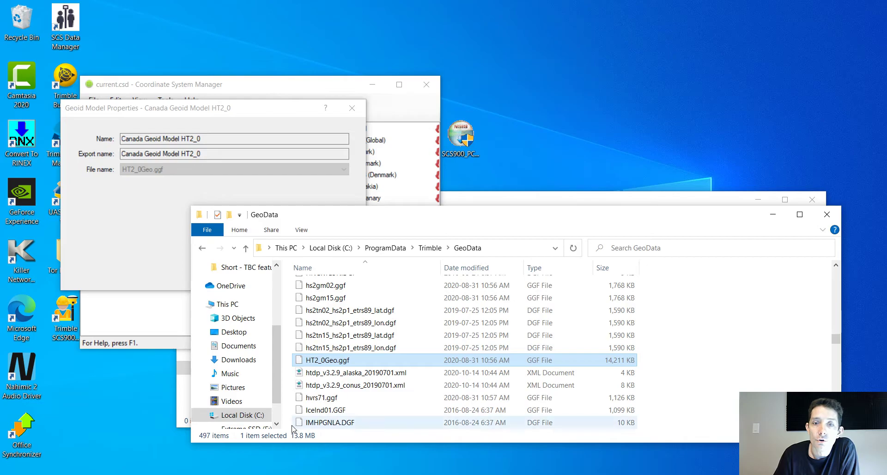
{"action": "left_click", "coordinate": [352, 108]}
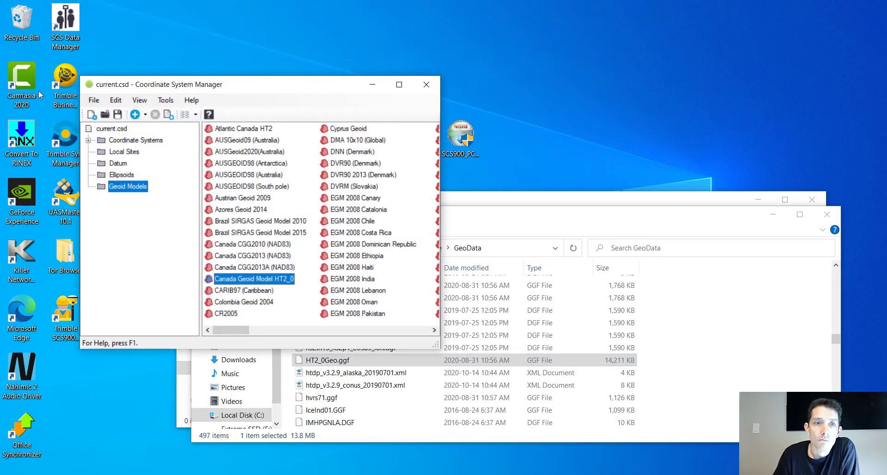
Close Coordinate System Manager and copy HT2_0Geo.ggf into the Trimble GeoData folder.
{"action": "left_click", "coordinate": [426, 85]}
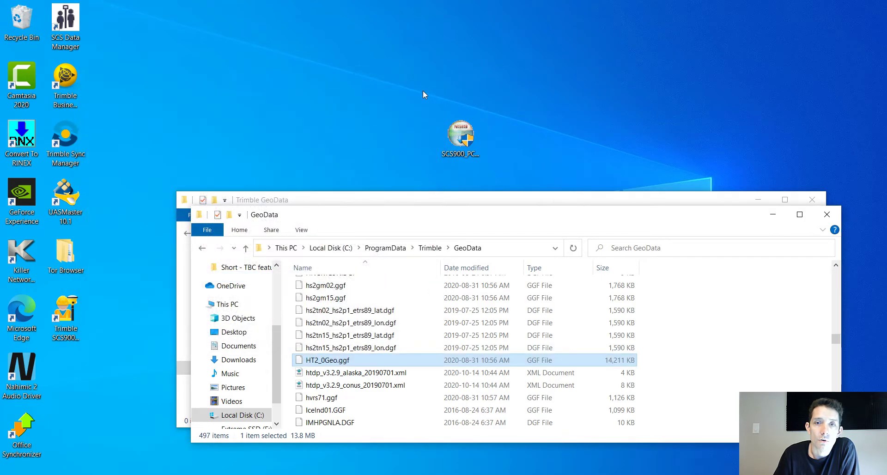
{"action": "right_click", "coordinate": [329, 363]}
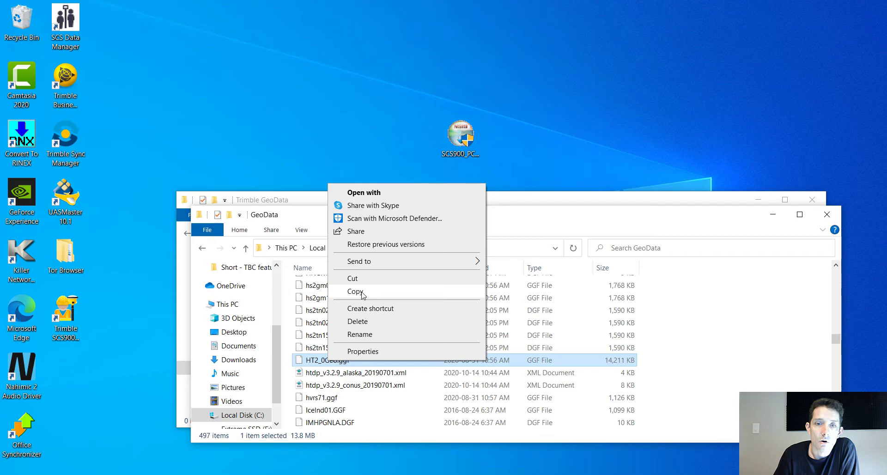
{"action": "left_click", "coordinate": [362, 291]}
{"action": "left_click", "coordinate": [406, 198]}
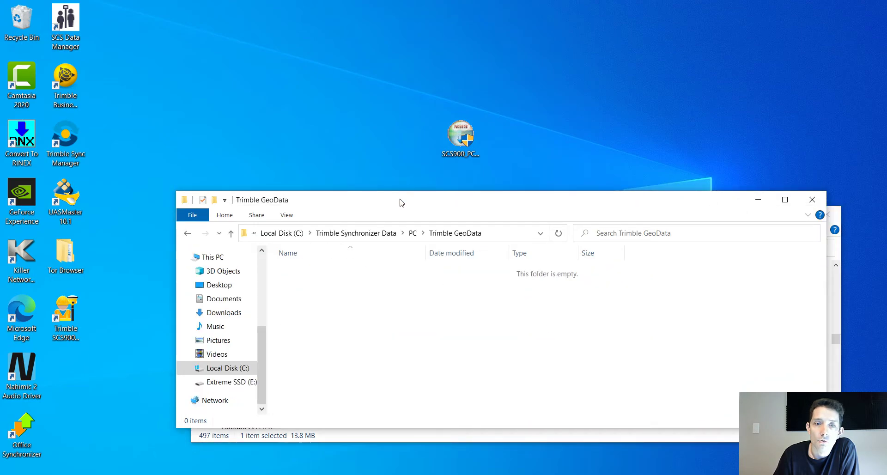
{"action": "left_click_drag", "start_coordinate": [401, 202], "coordinate": [360, 125]}
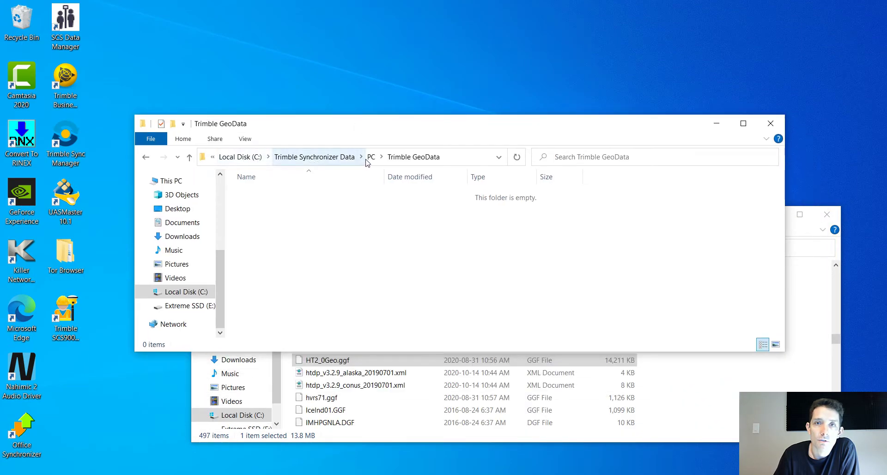
{"action": "right_click", "coordinate": [368, 270]}
{"action": "left_click", "coordinate": [396, 350]}
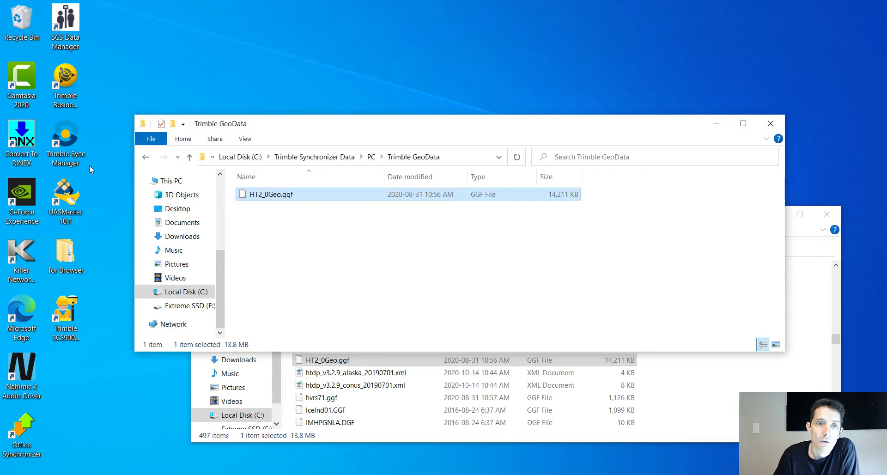
Launch the SCS900 emulator and accept the 2020 - Evansburg site with Property Lines design.
{"action": "double_click", "coordinate": [75, 315]}
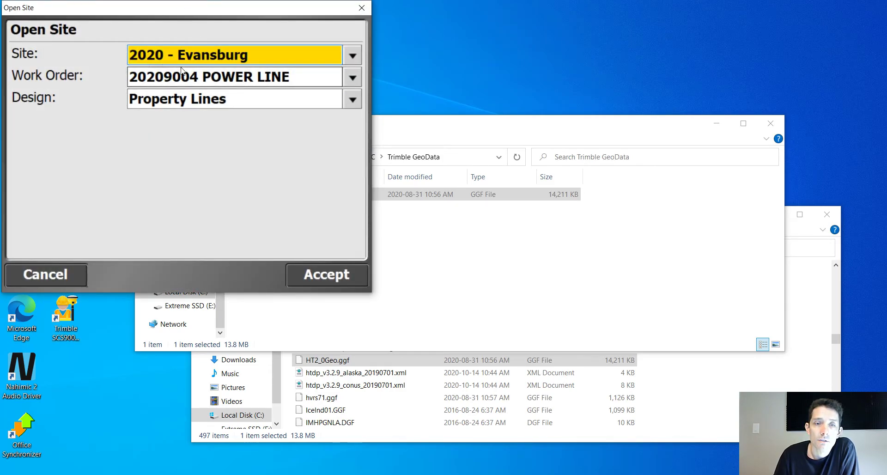
{"action": "left_click", "coordinate": [321, 276]}
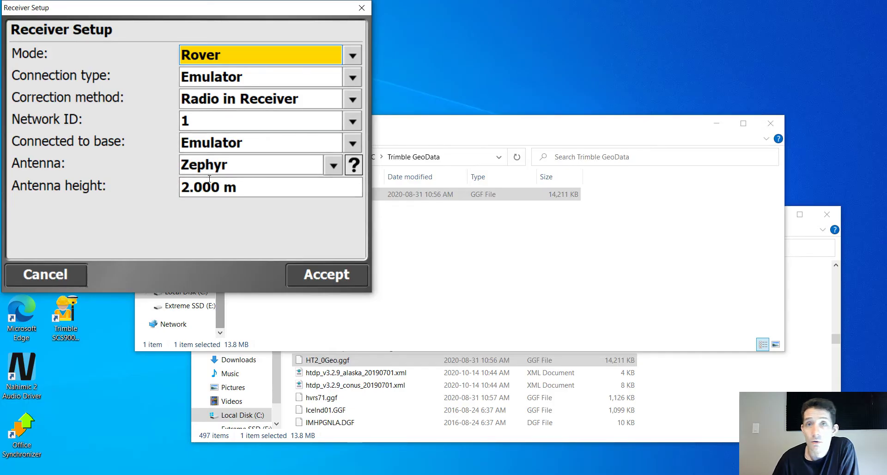
Accept the Rover receiver setup with Emulator connection and Radio corrections.
{"action": "left_click", "coordinate": [340, 282]}
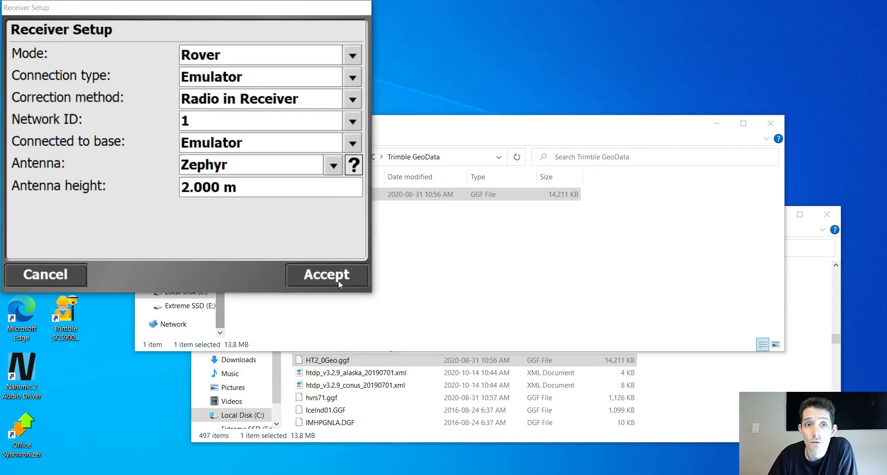